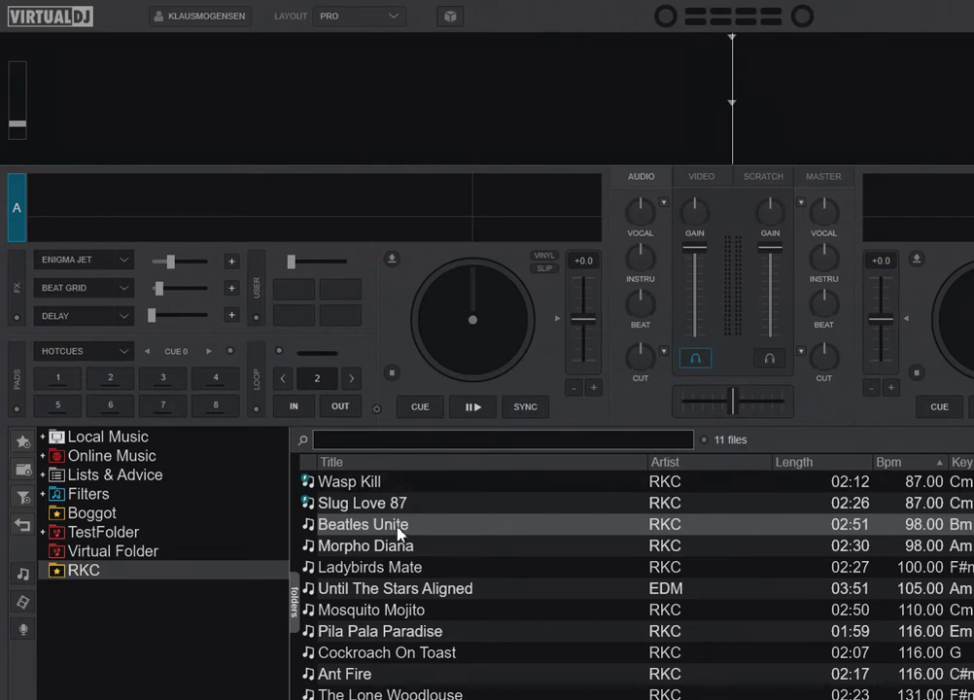
Load Beatles Unite (98 BPM, key Bm) from the RKC folder onto deck A
drag(398, 533, 387, 342)
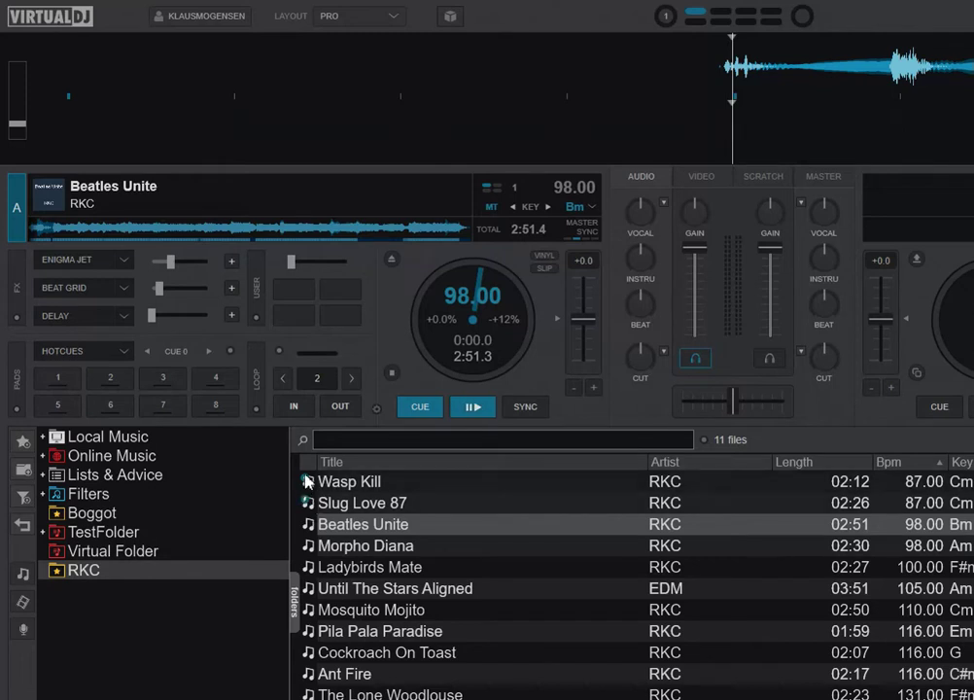
Load Wasp Kill (87 BPM, key Cm) onto deck A, replacing Beatles Unite
click(374, 486)
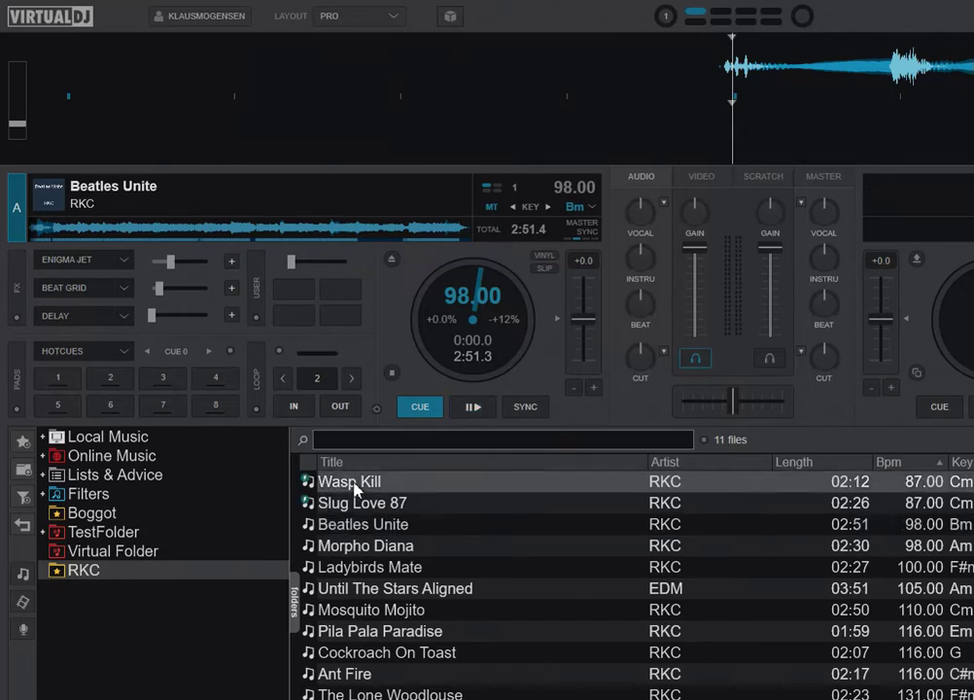
mouse_move(375, 486)
mouse_down()
mouse_move(385, 481)
mouse_move(392, 310)
mouse_up()
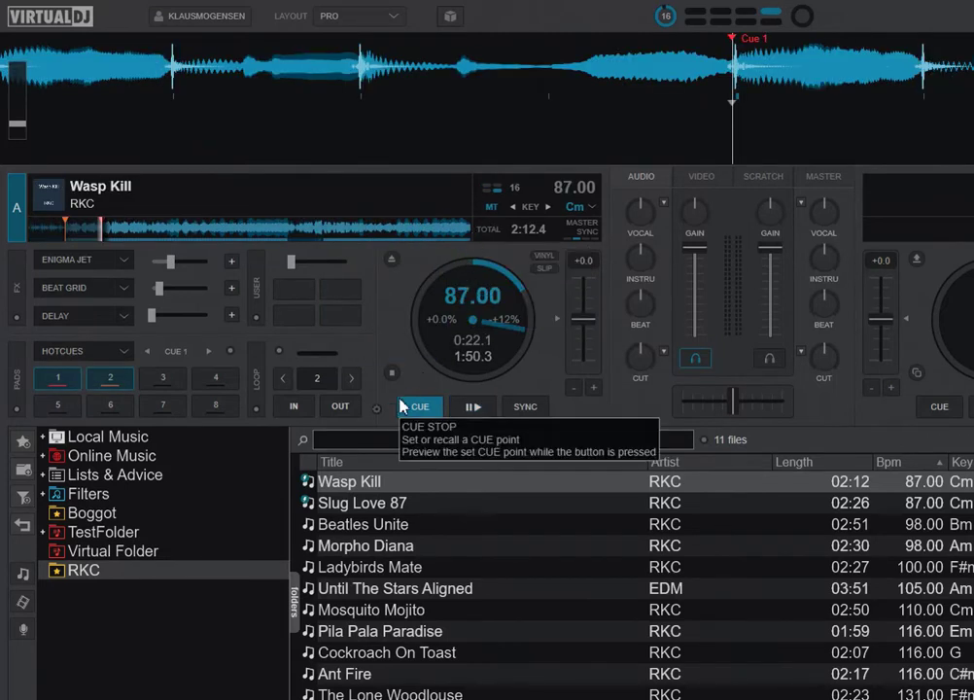
click(396, 525)
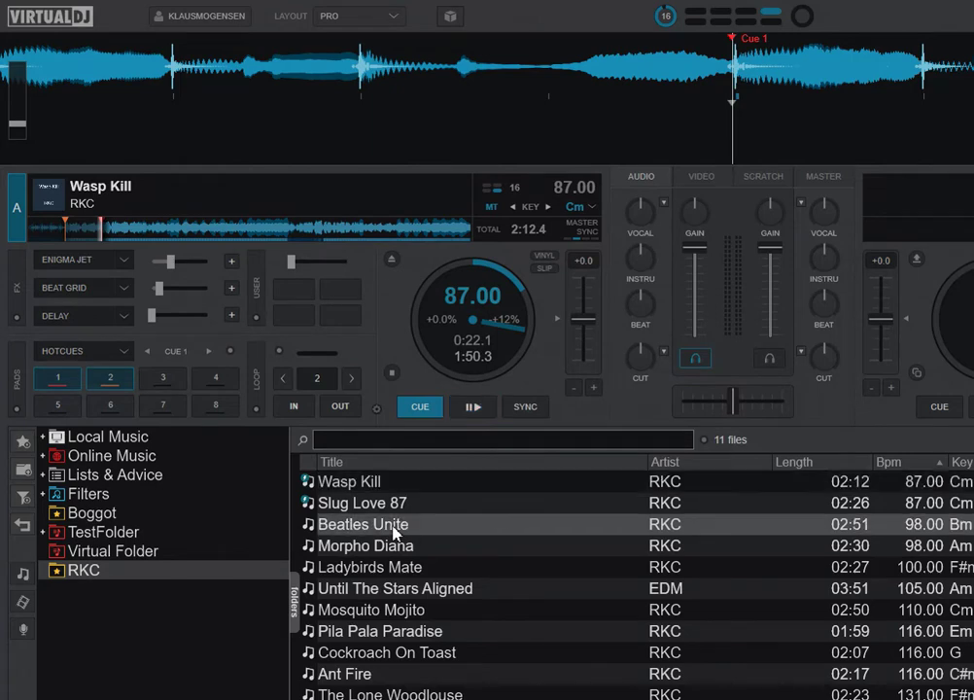
right_click(395, 531)
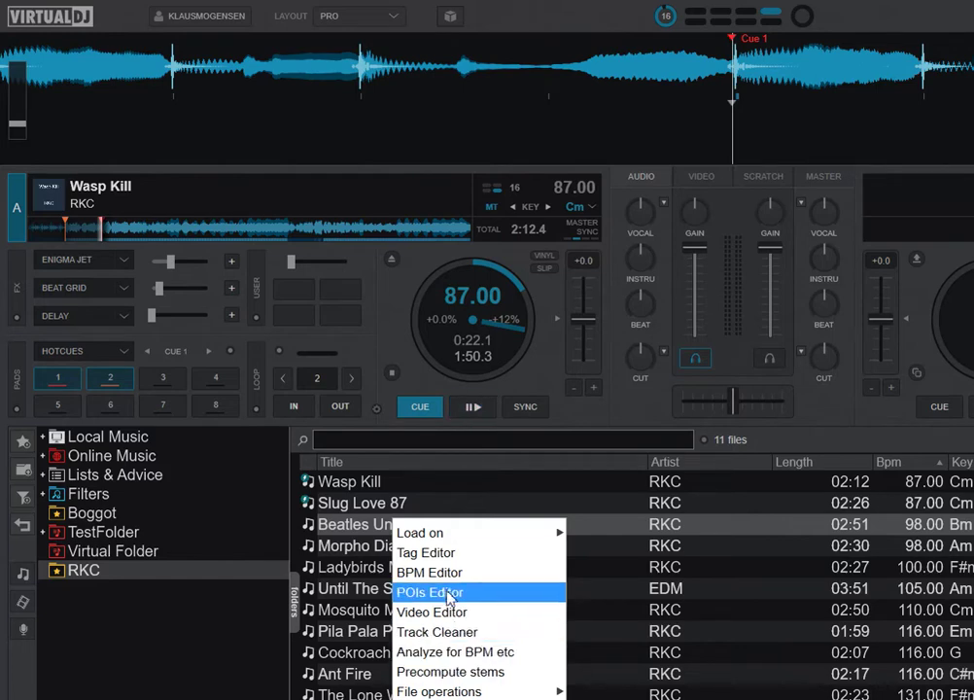
click(377, 492)
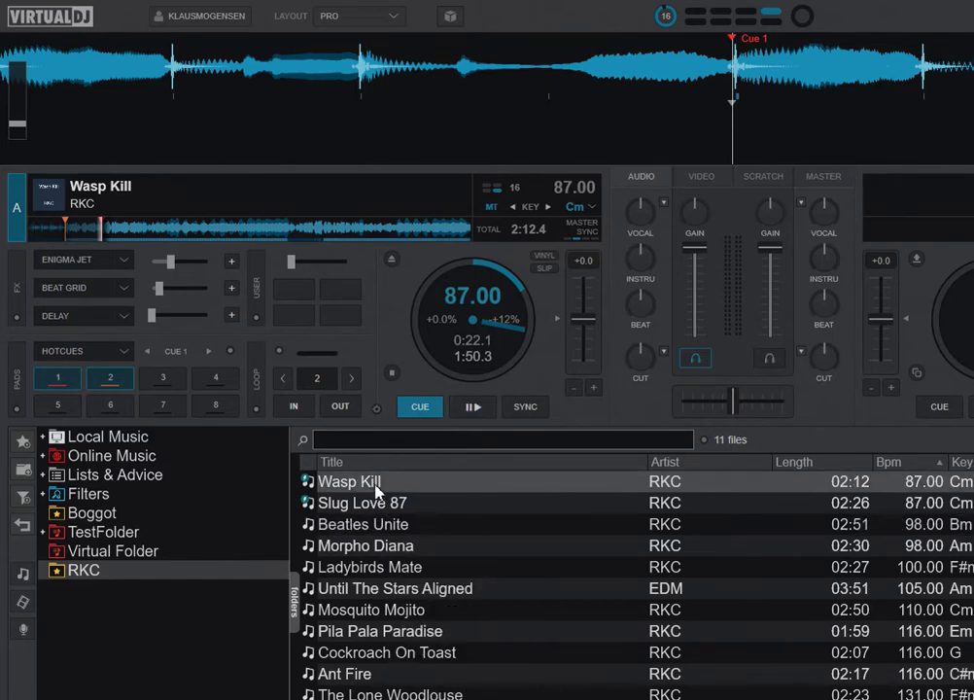
Show the Wasp Kill file in its RKC folder via File operations > Open in Explorer
right_click(376, 491)
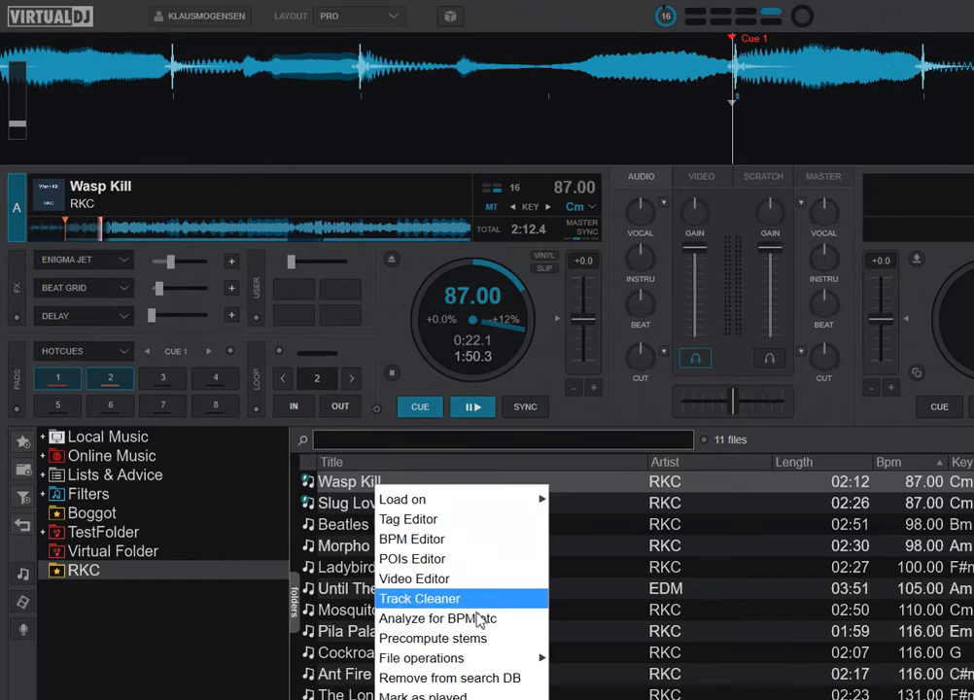
mouse_move(517, 666)
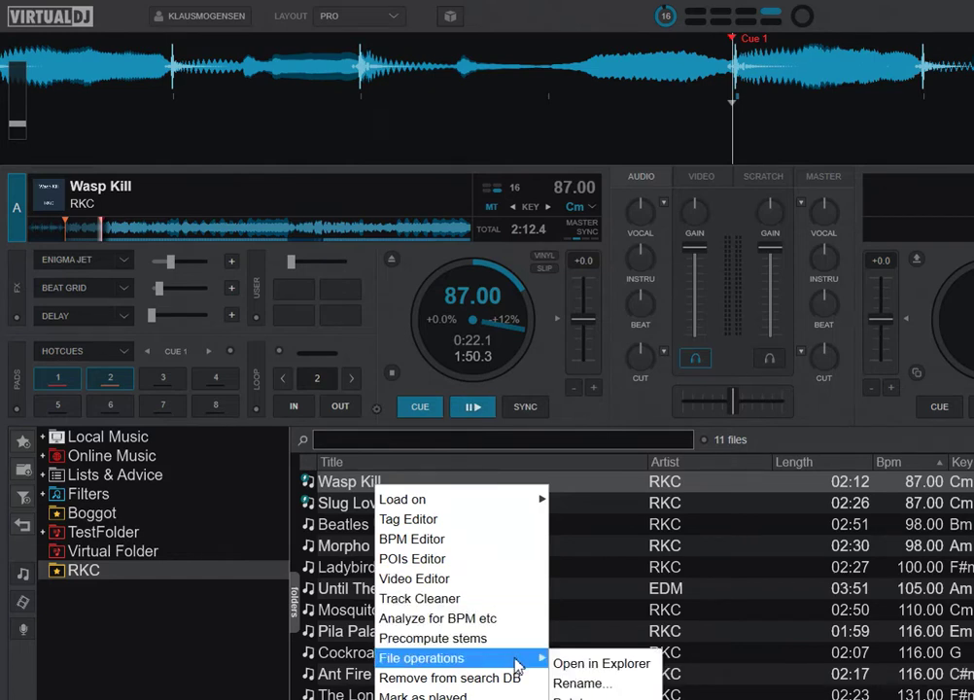
click(576, 665)
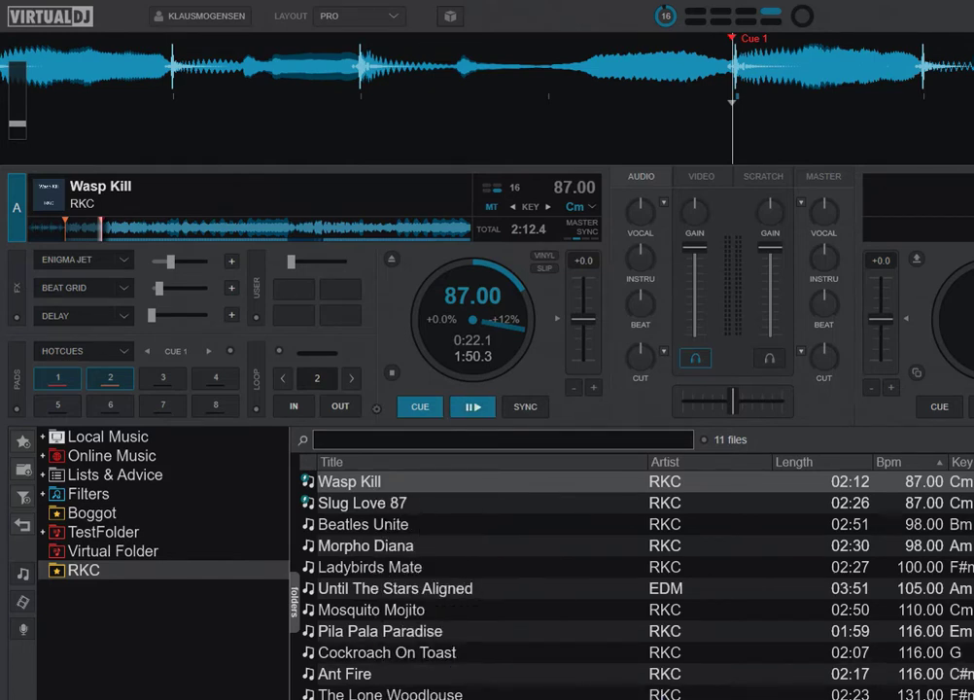
mouse_move(491, 699)
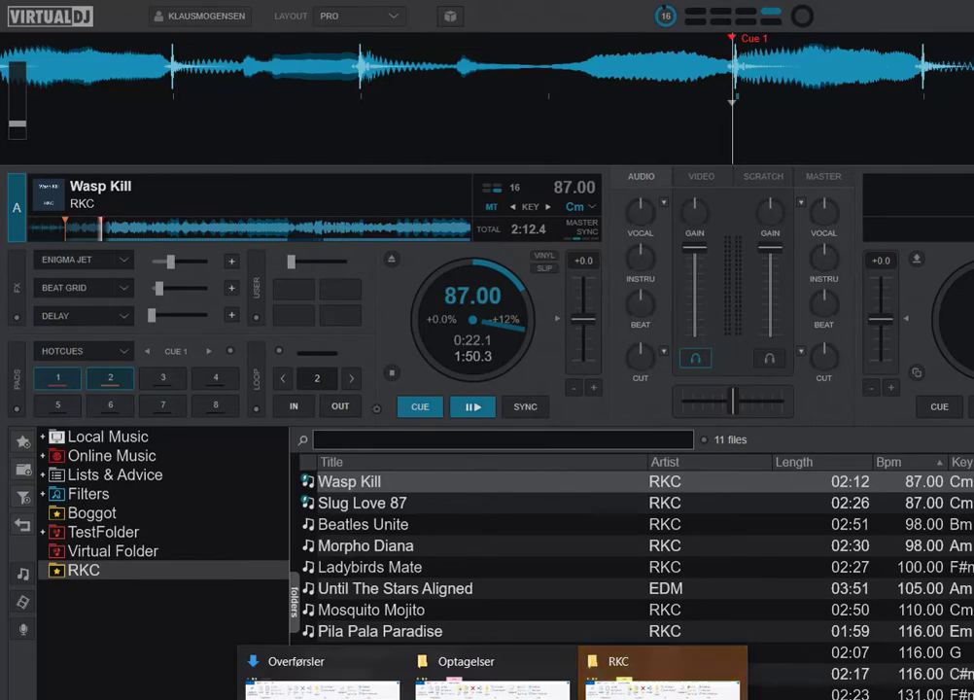
click(661, 680)
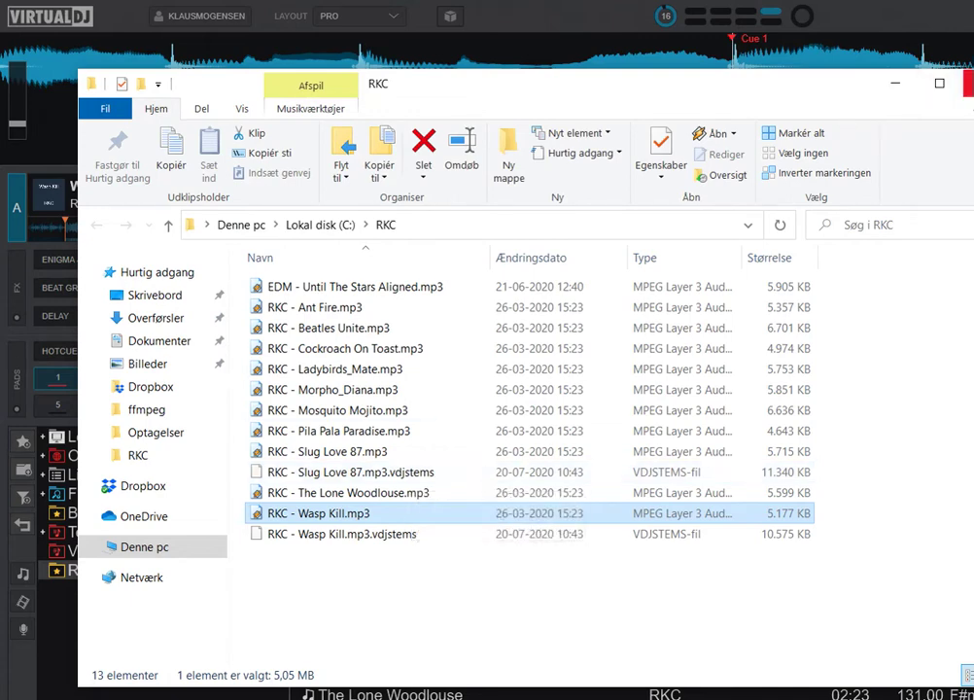
click(970, 84)
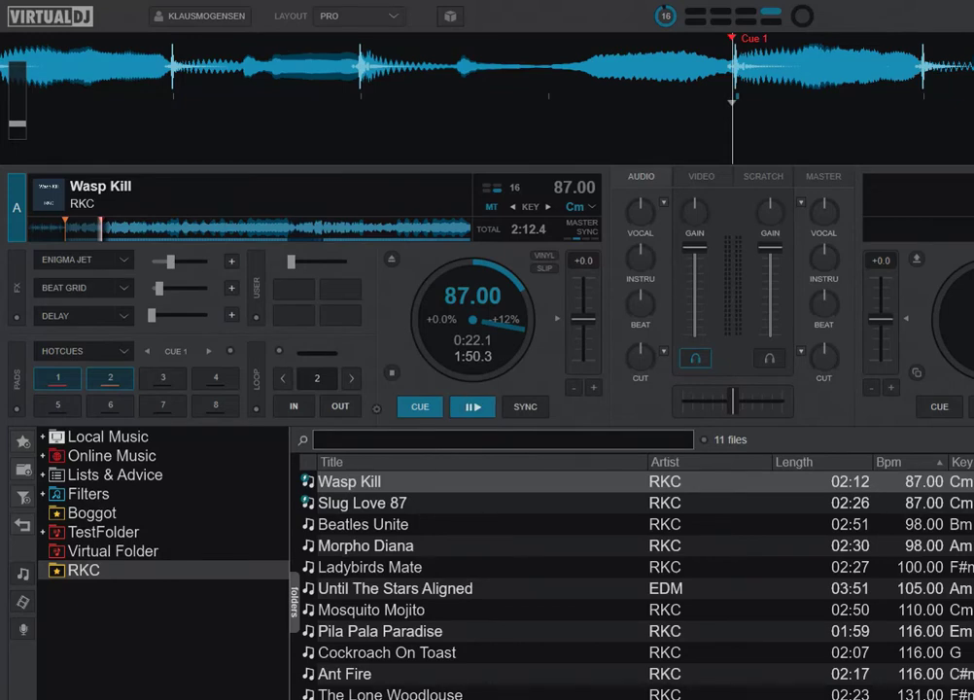
Add a new filter folder under Filters, renaming 'Filter Folder' to 'prec stems'
key(space)
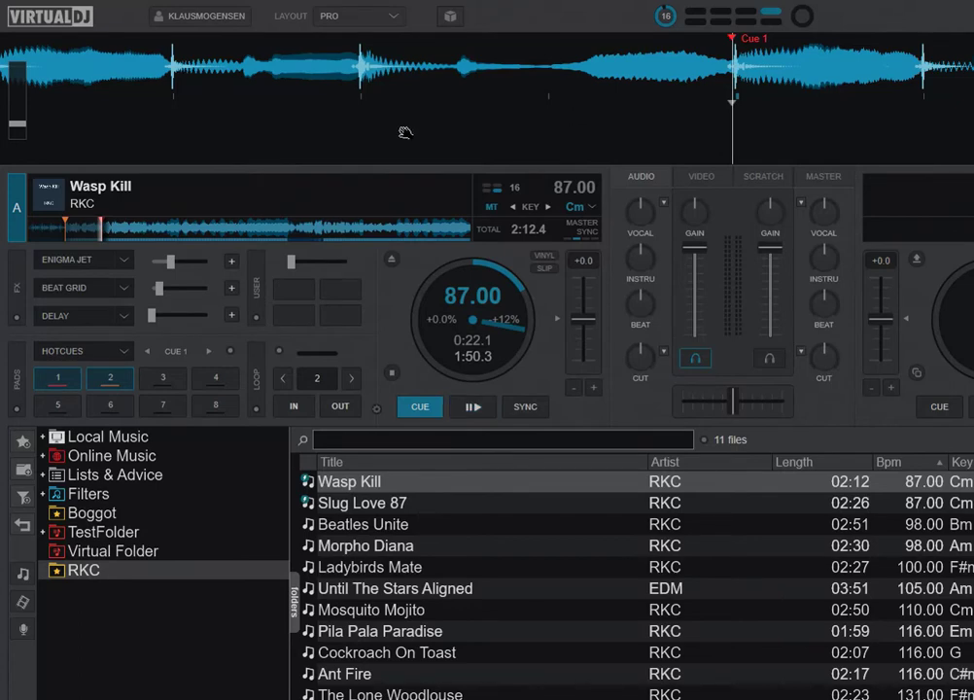
click(21, 497)
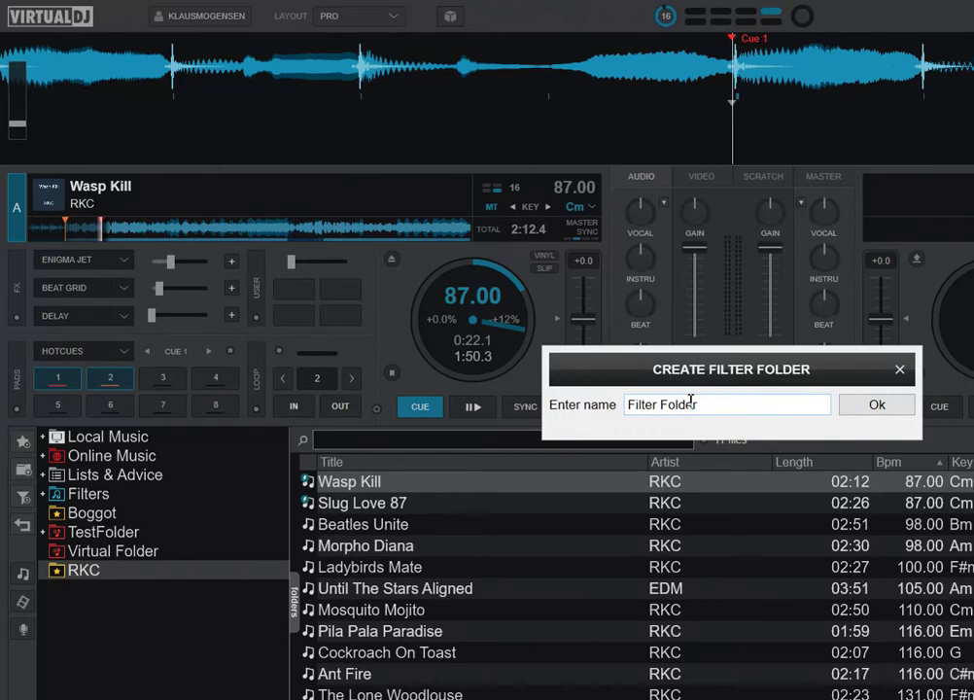
drag(707, 405, 627, 404)
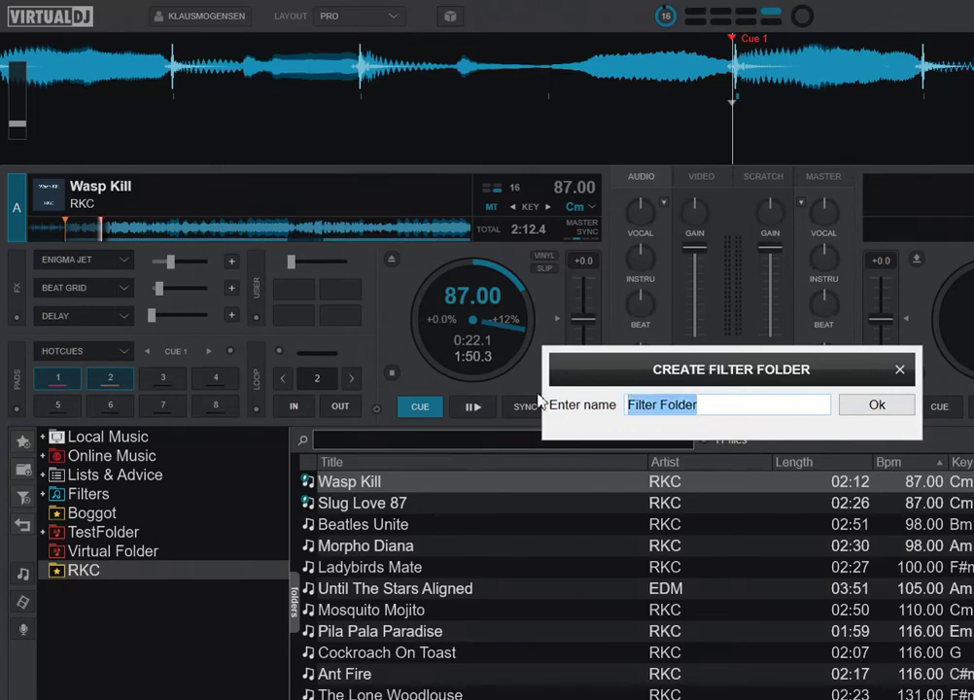
text(prec)
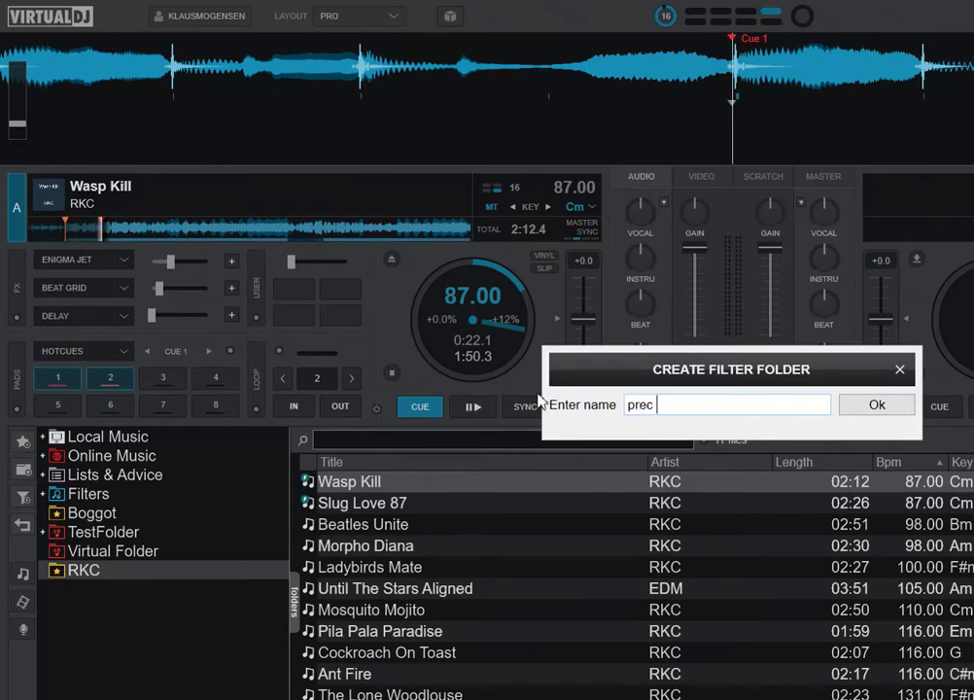
text( tems)
key(Left)
key(Left)
key(Left)
key(Left)
text(s)
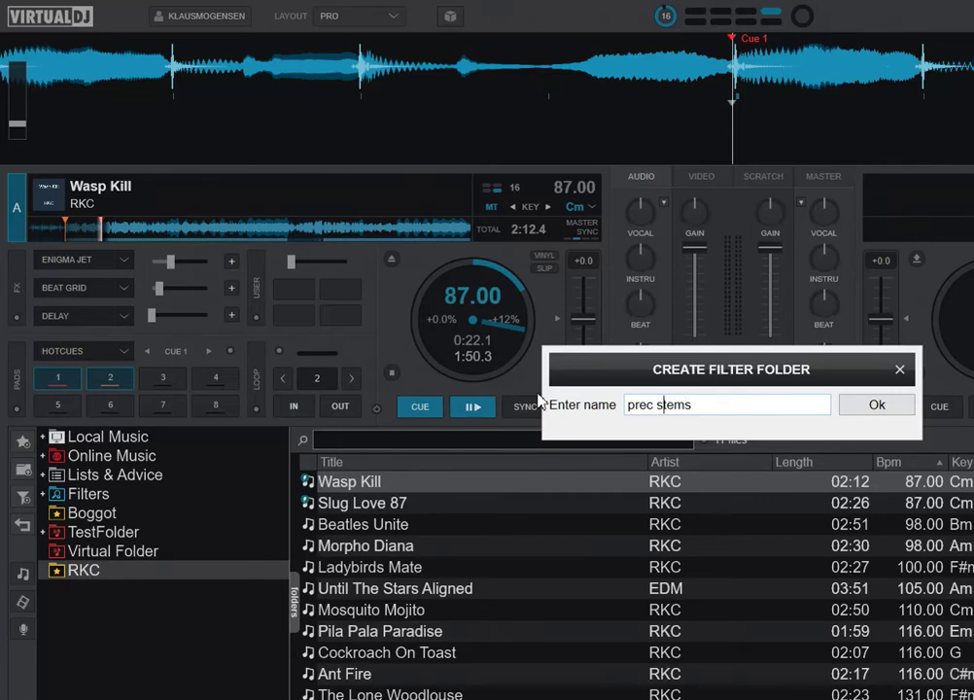
click(876, 413)
drag(781, 276, 536, 268)
Set the folder's scope to Database with filter 'precomputed stems>0', leaving four tracks listed
click(733, 322)
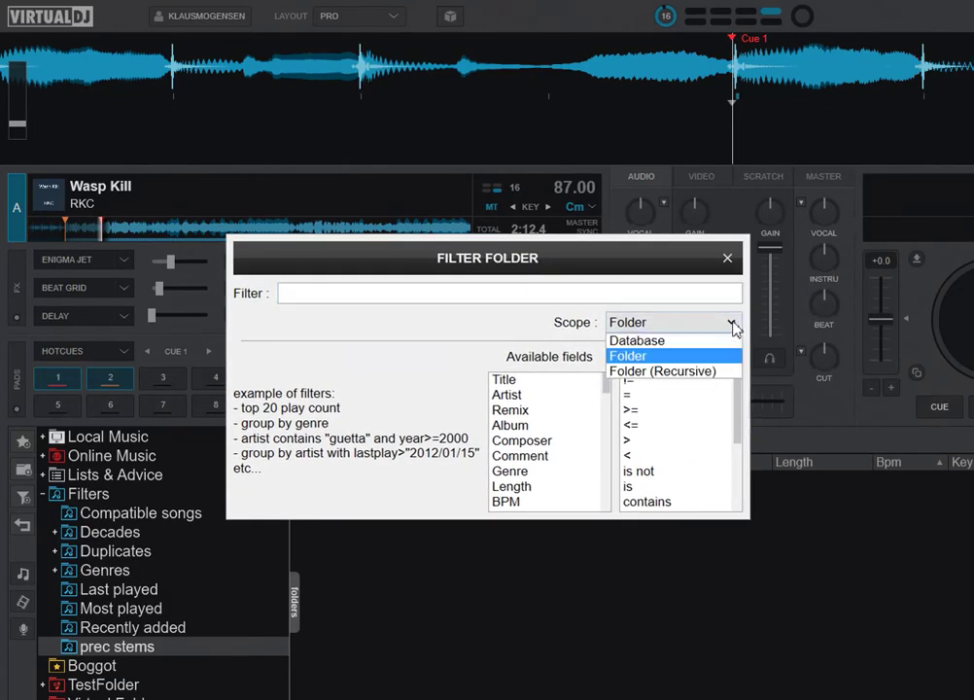
click(704, 343)
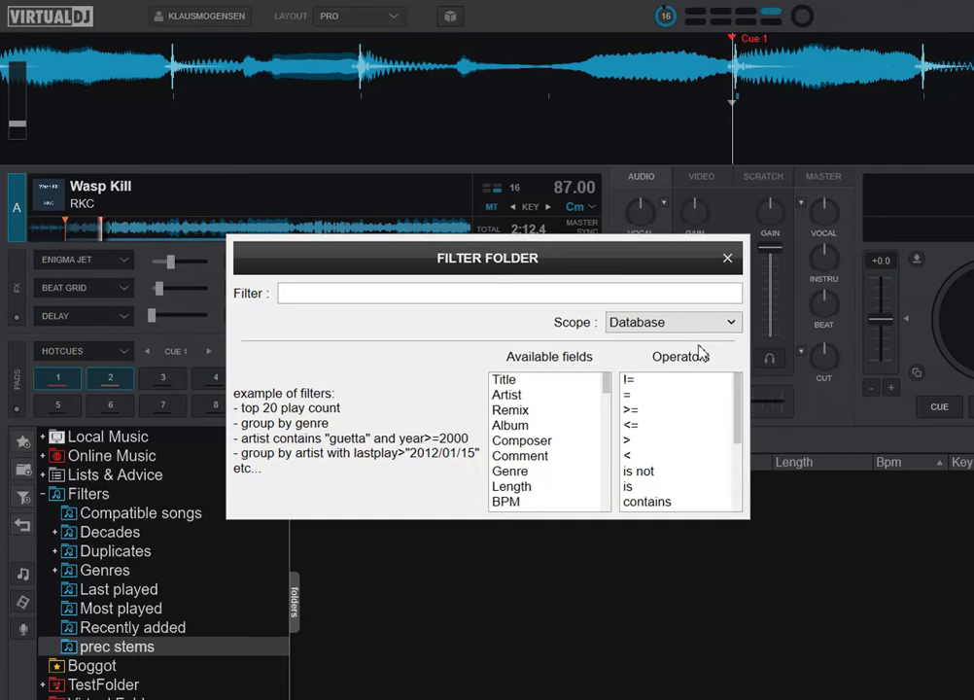
click(448, 302)
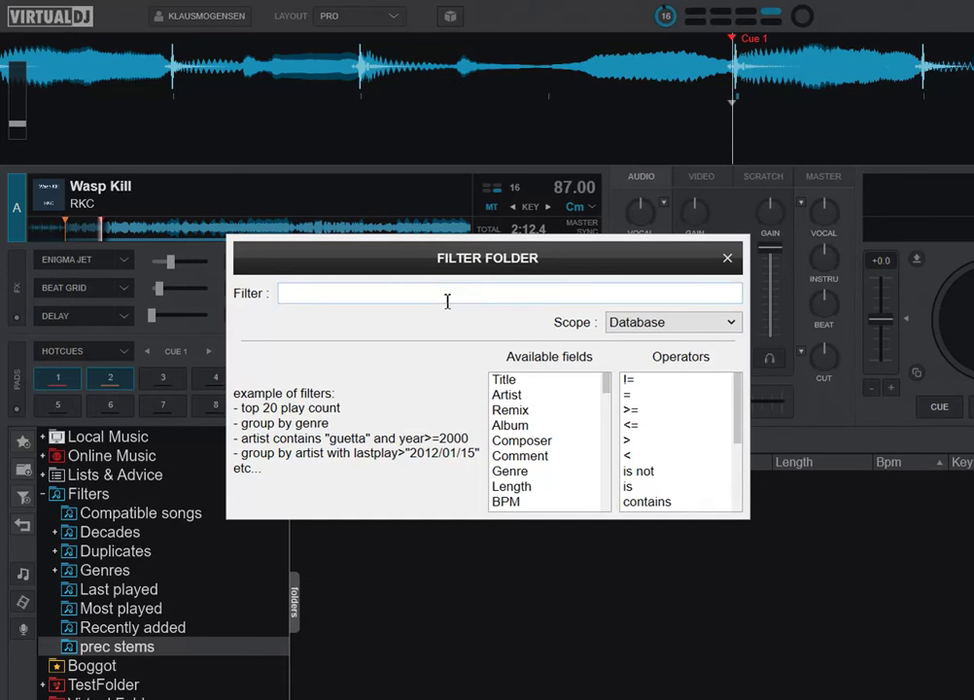
text(preco)
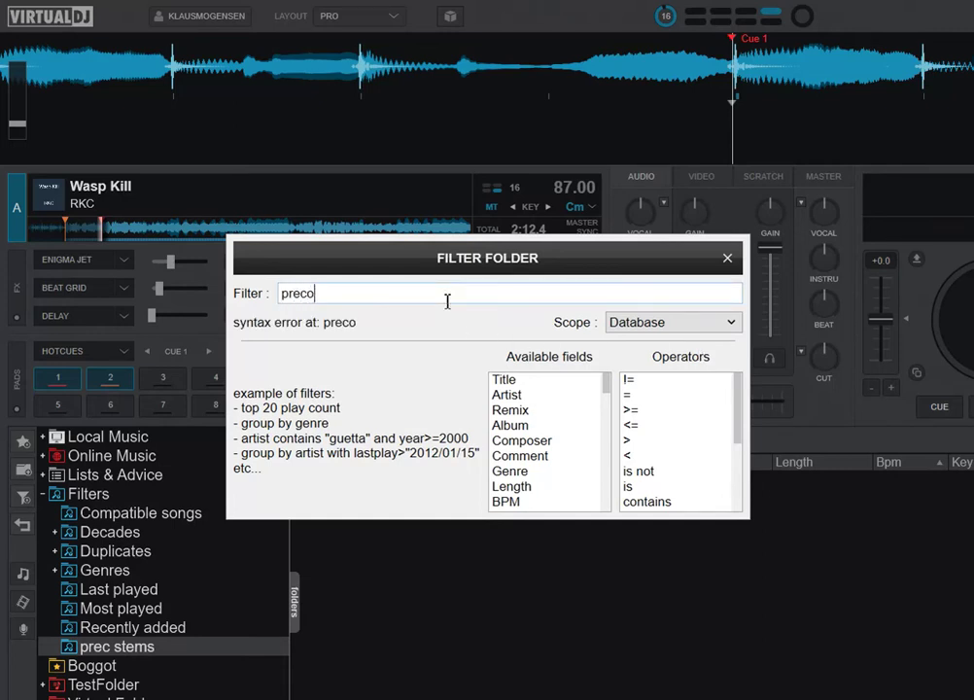
text(mputed)
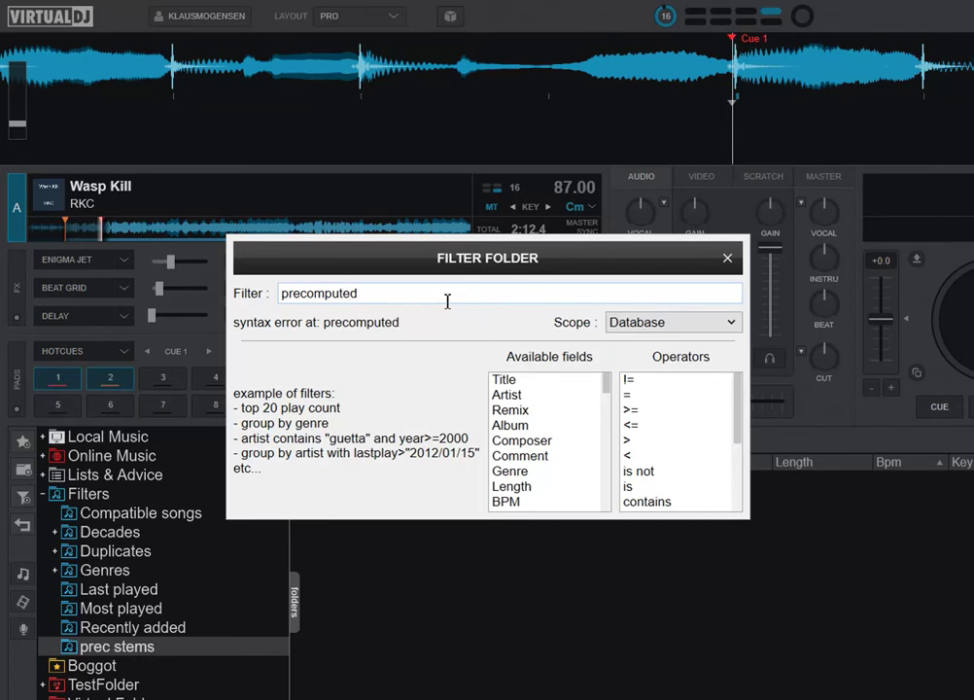
text( stems>)
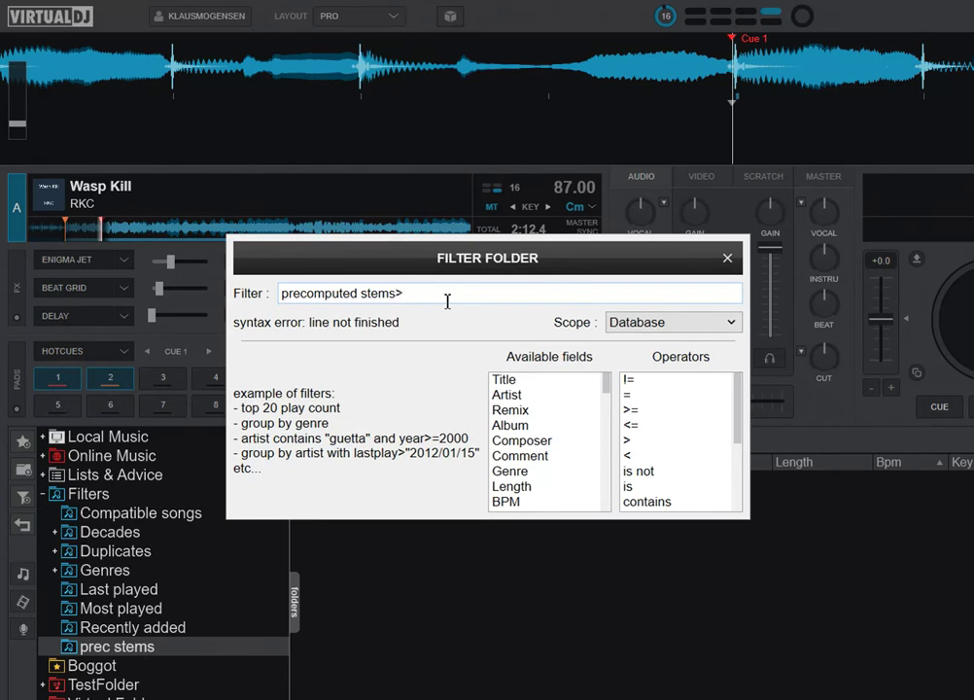
text(0)
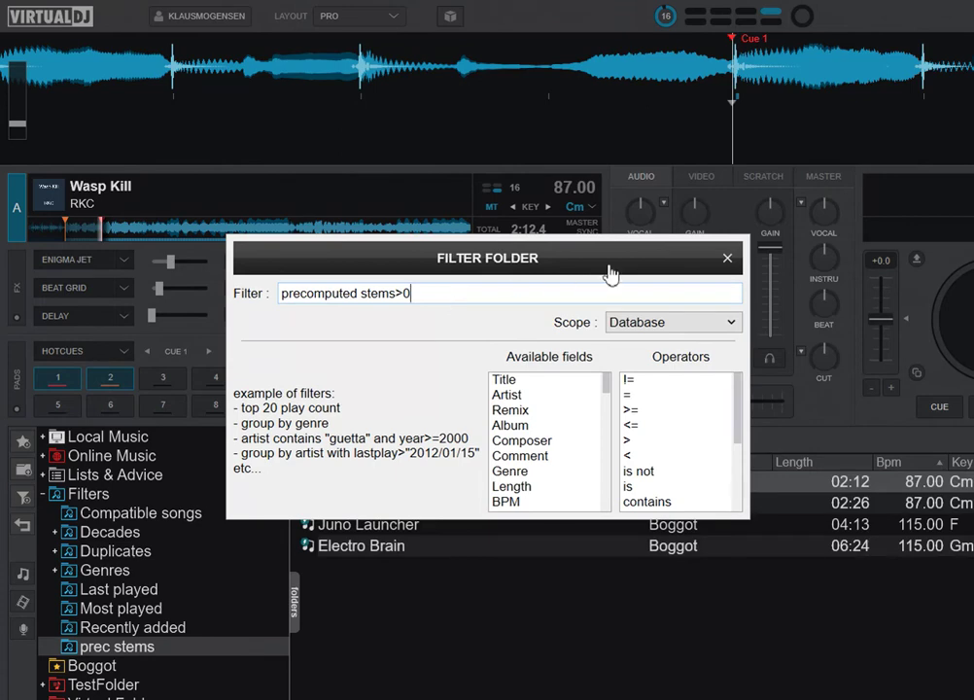
click(728, 257)
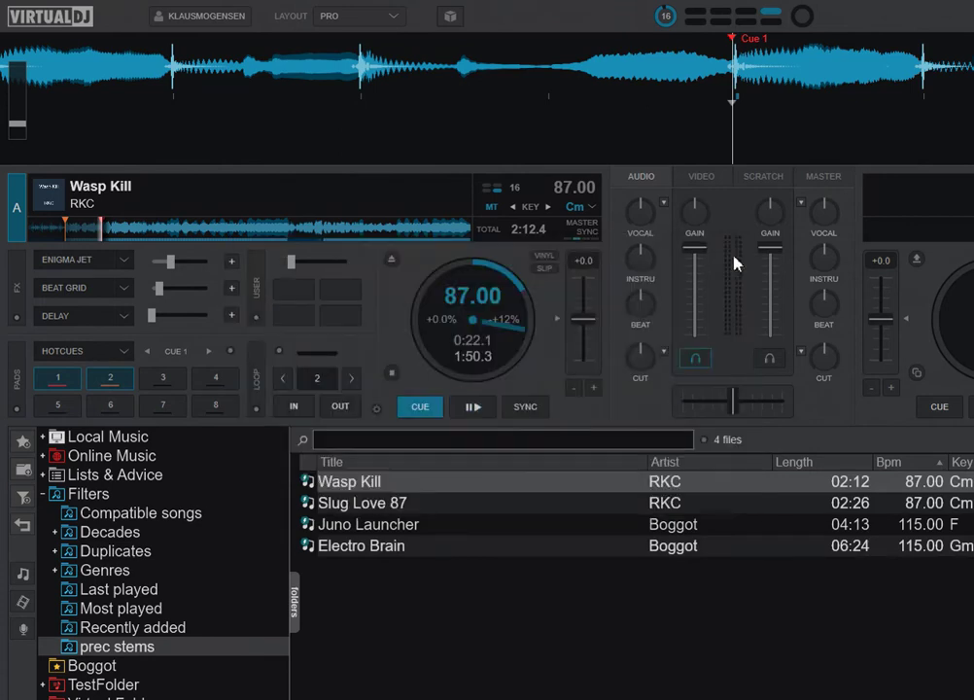
Load Juno Launcher by Boggot (115 BPM, key F) onto deck A in place of Wasp Kill
click(381, 528)
drag(411, 528, 350, 282)
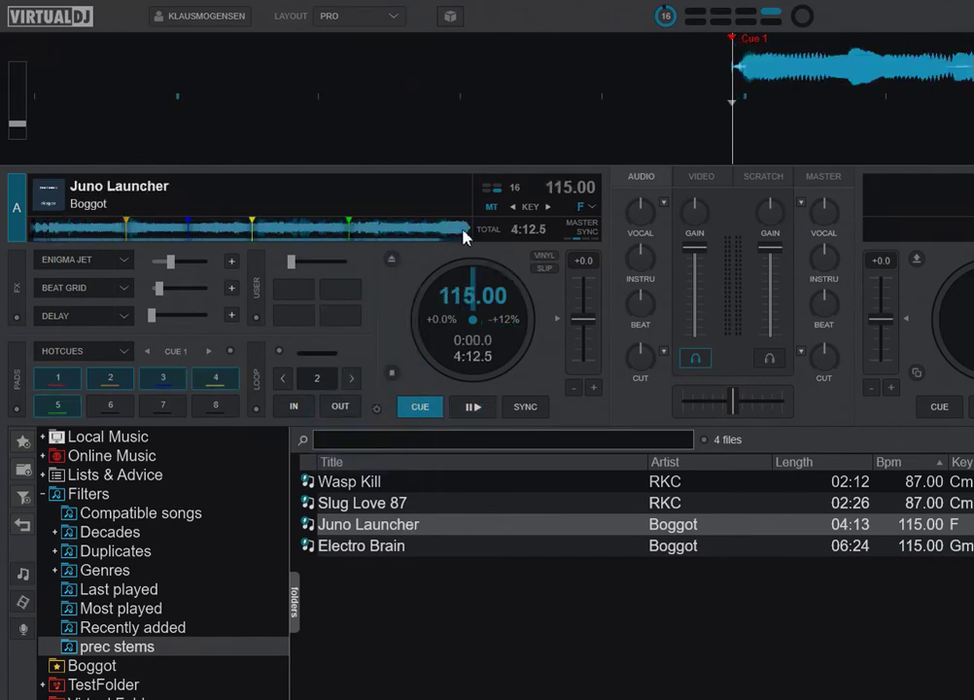